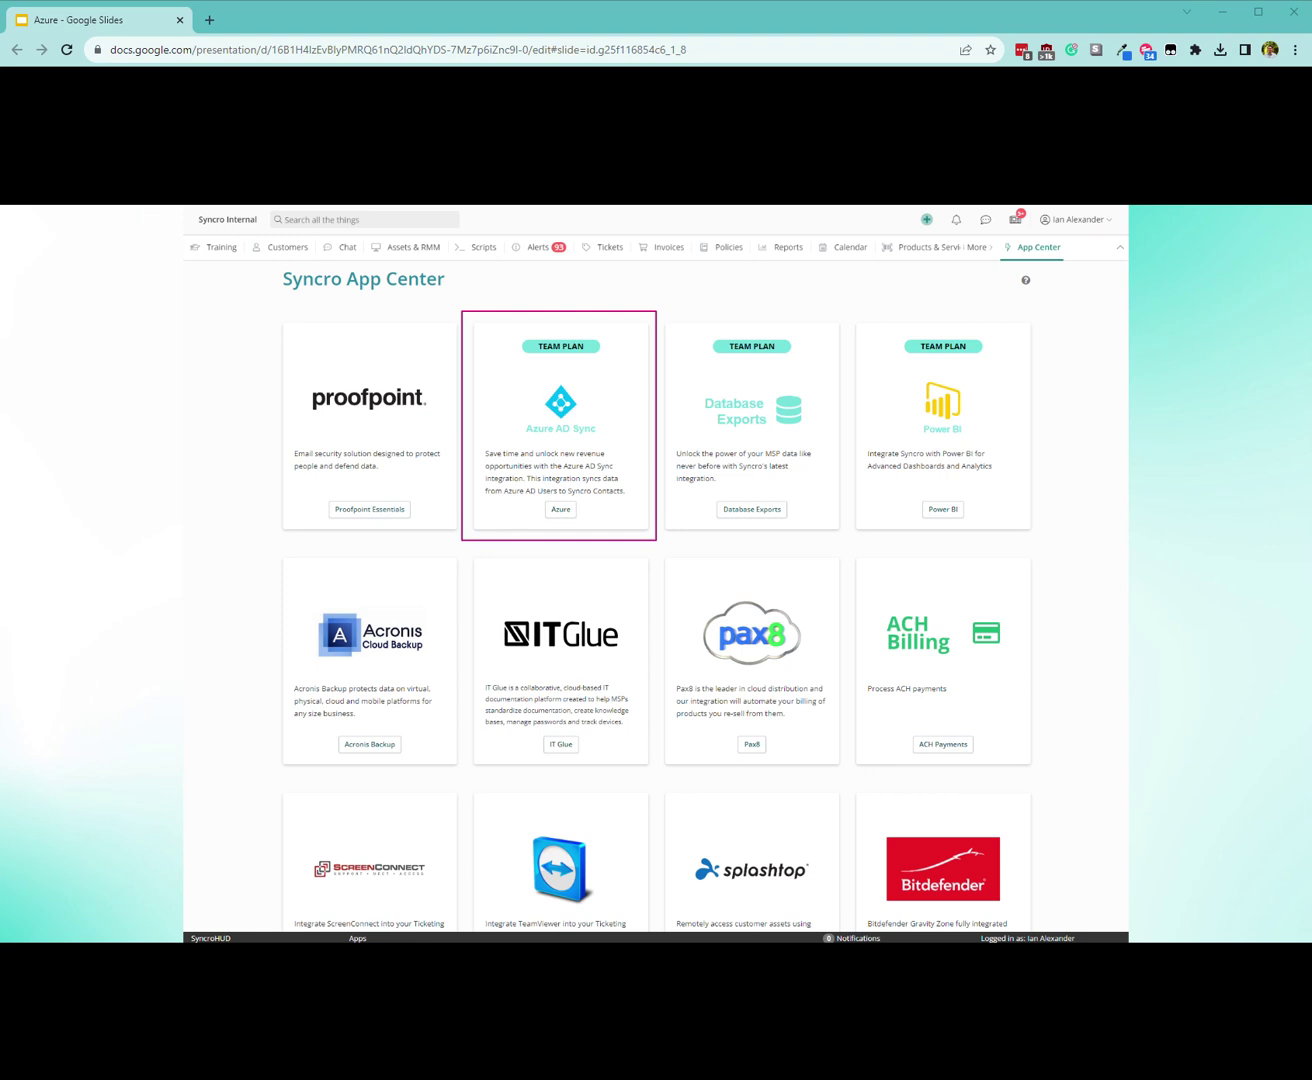
# Advance past the Azure Test Business overview to the Contacts screenshot slide
pyautogui.click(1015, 596)
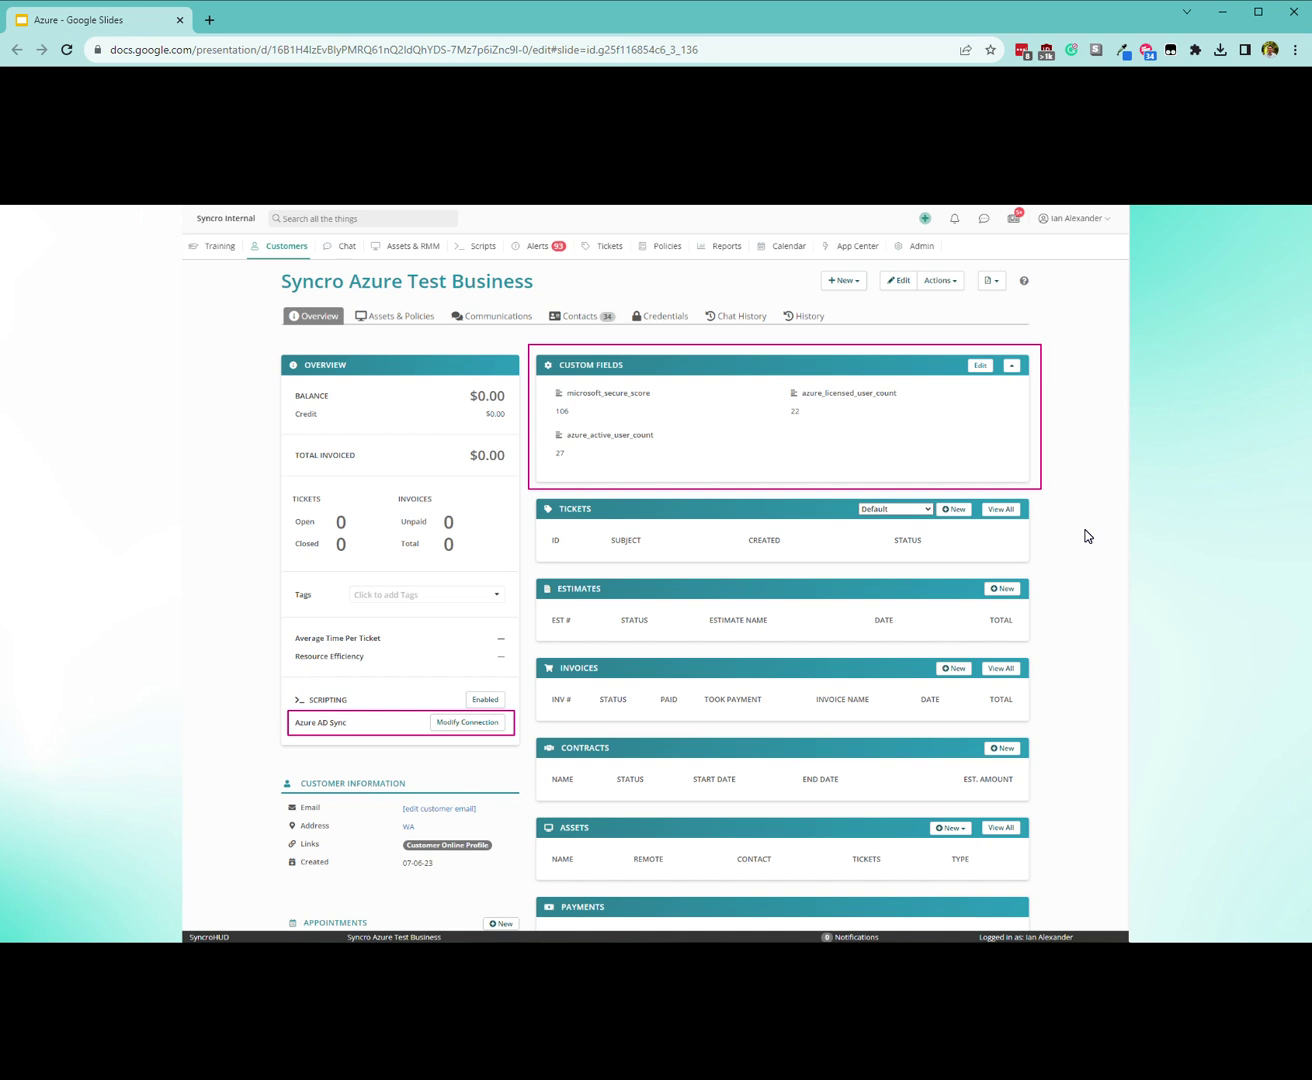
pyautogui.click(1084, 534)
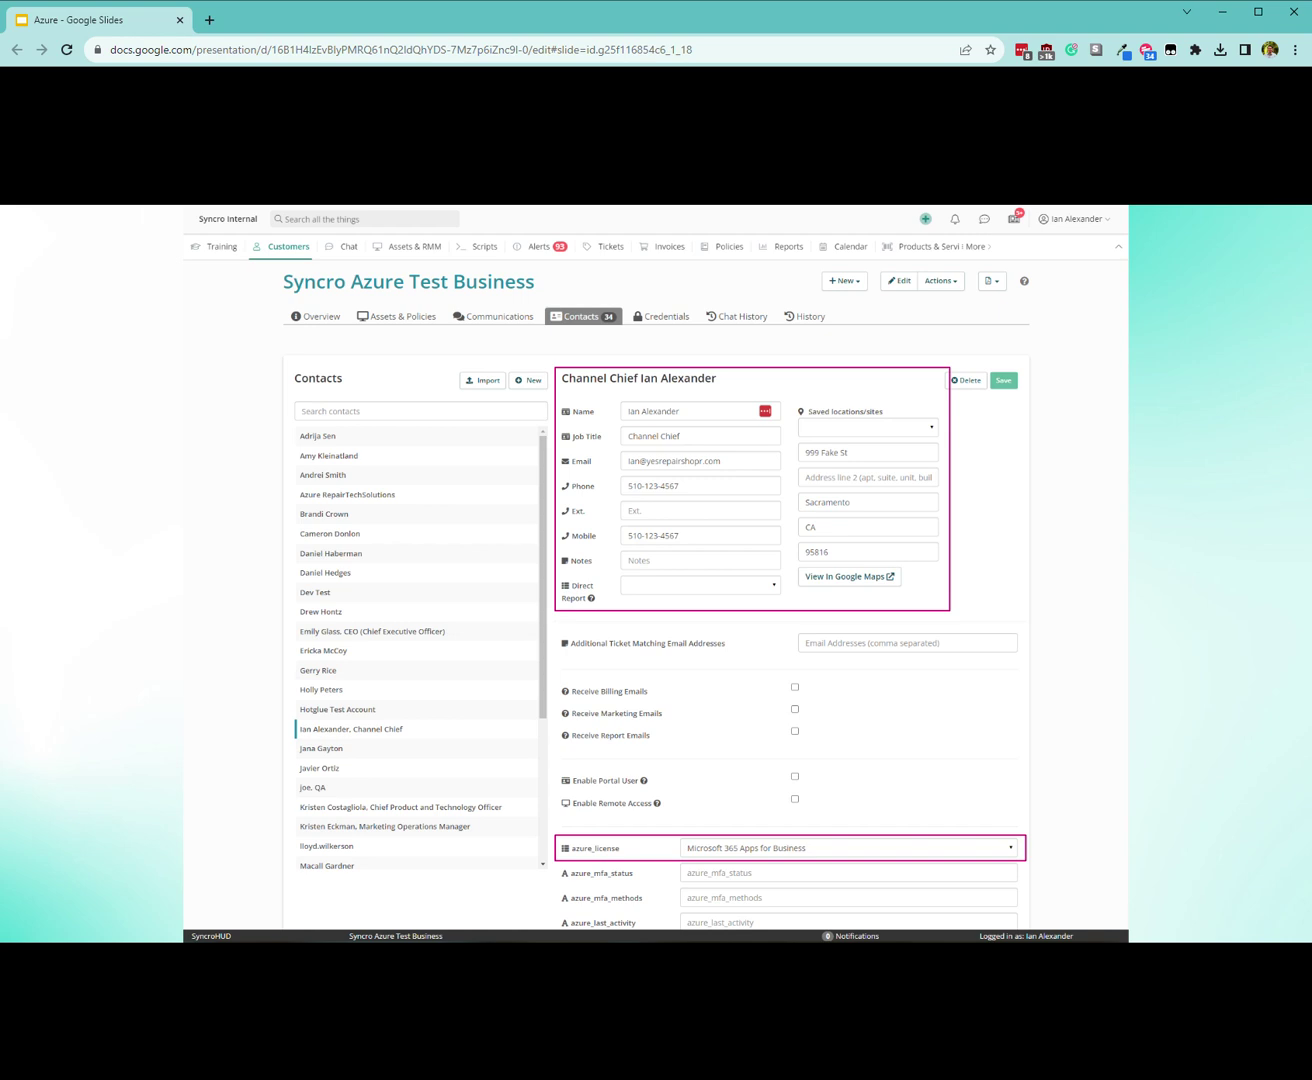
# Advance past the Custom Fields overview slide to the Add Line Item slide
pyautogui.click(1245, 521)
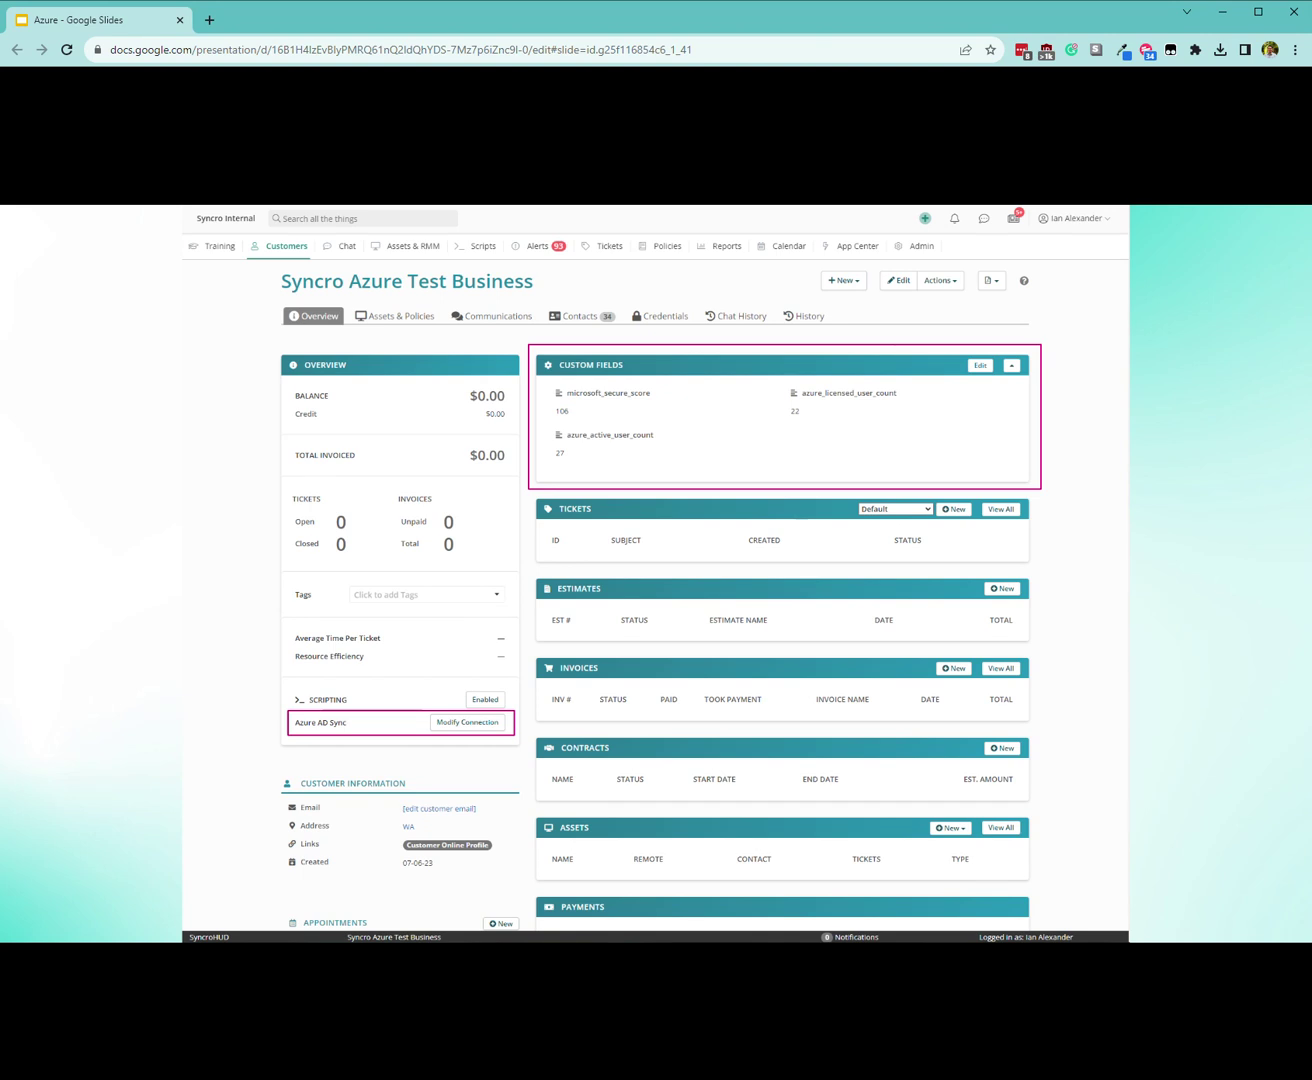
pyautogui.click(997, 535)
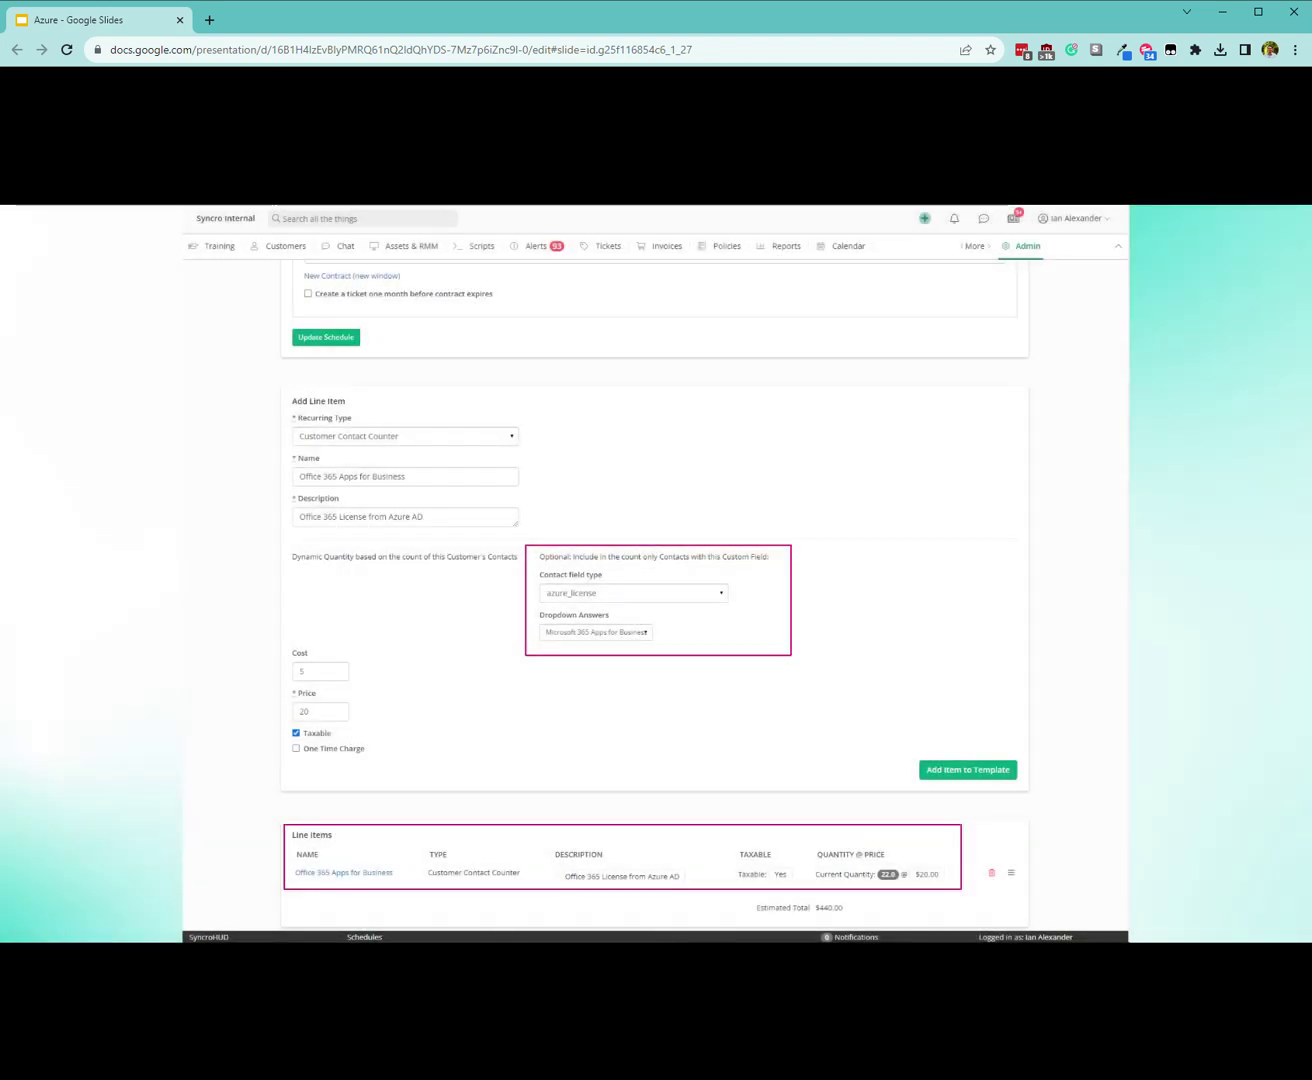
# Advance to the Syncro App Center slide with Azure AD Sync highlighted
pyautogui.click(1074, 528)
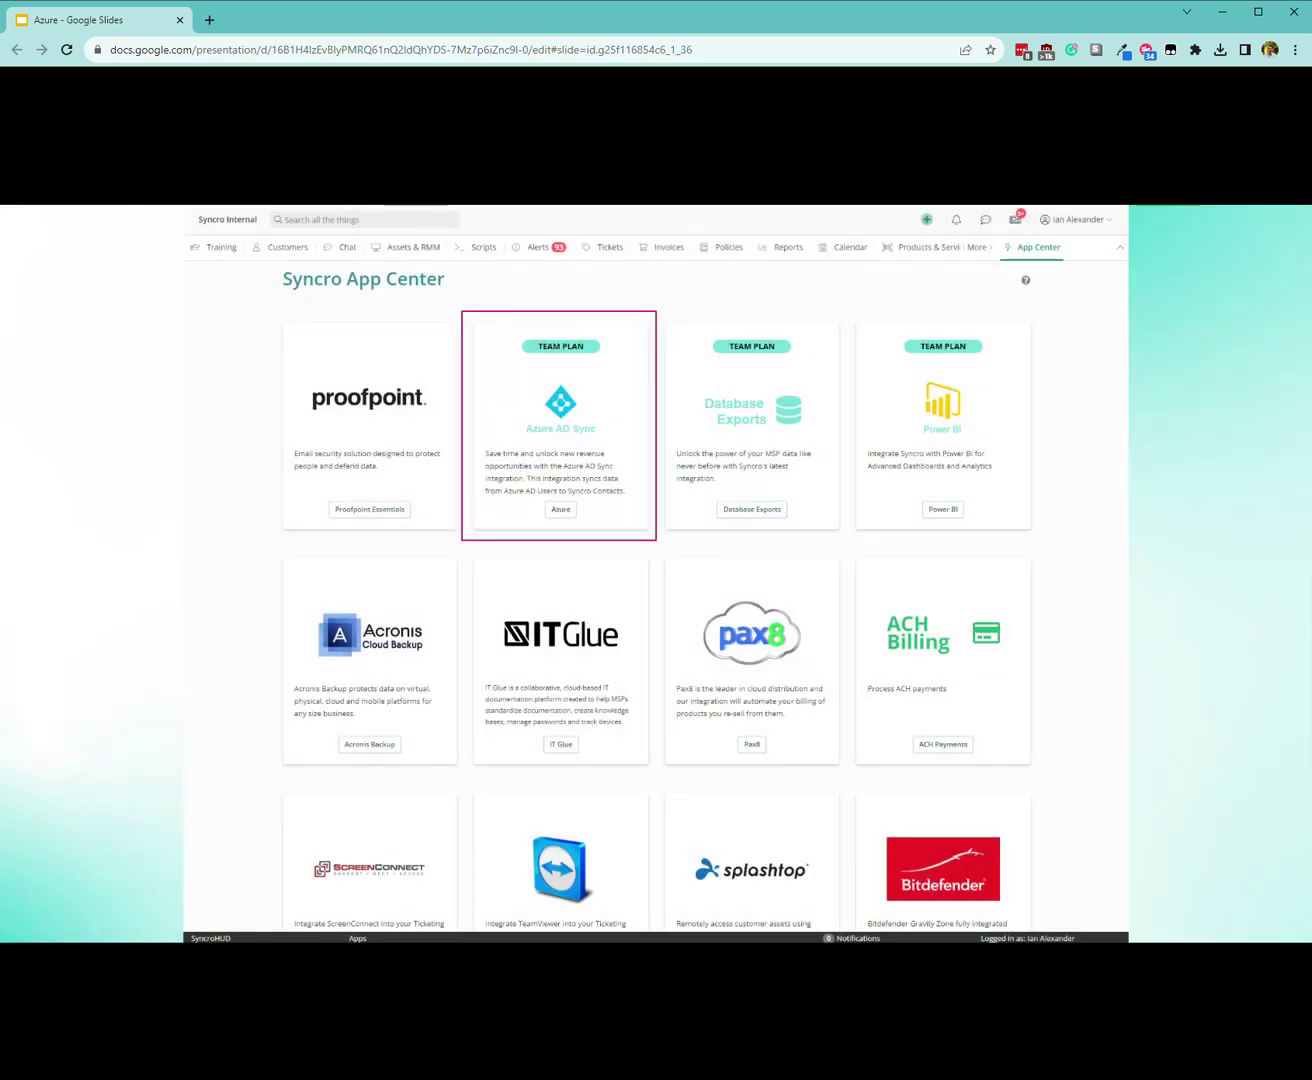